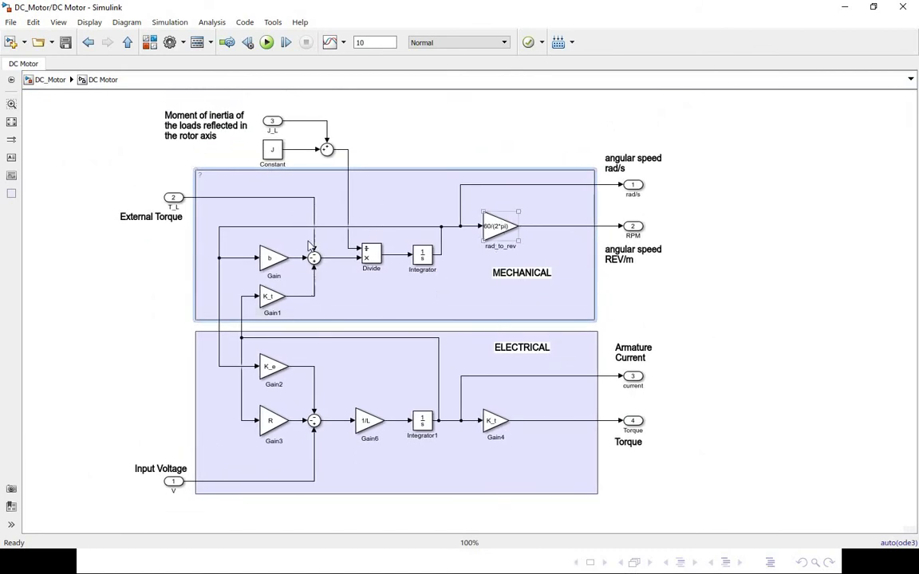
Step: Examine the DC Motor subsystem's load inertia input, mechanical and electrical sections, and K_t gain feeding the torque output
drag(236, 125, 287, 163)
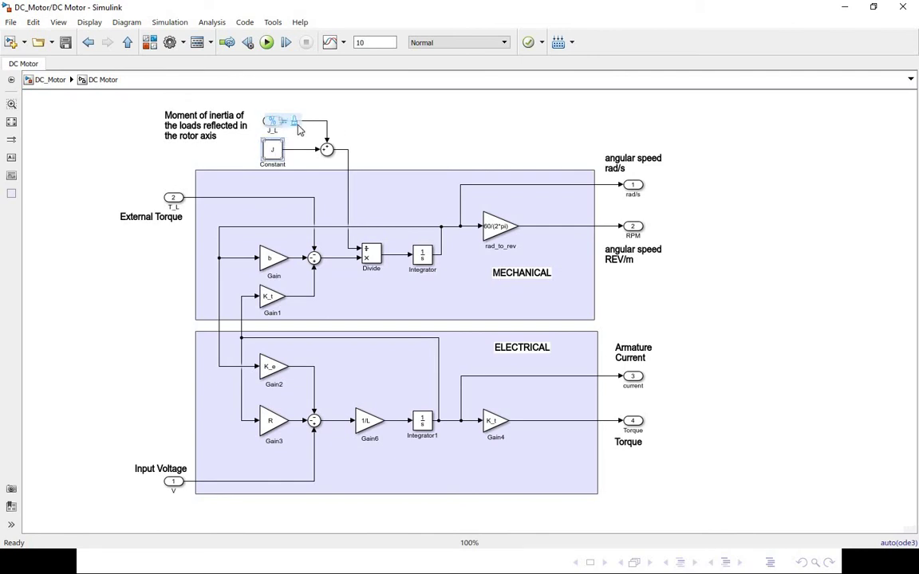
click(402, 117)
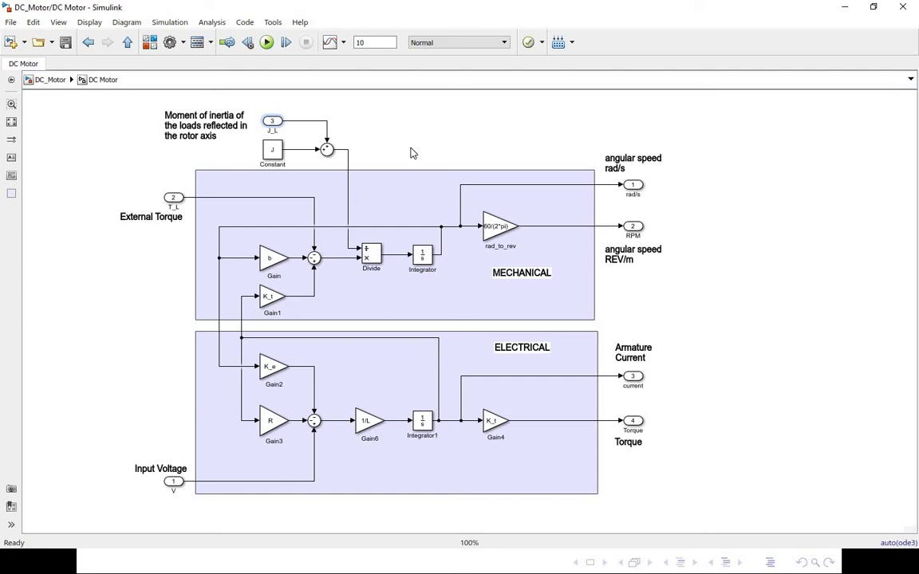
click(449, 270)
click(251, 463)
click(613, 426)
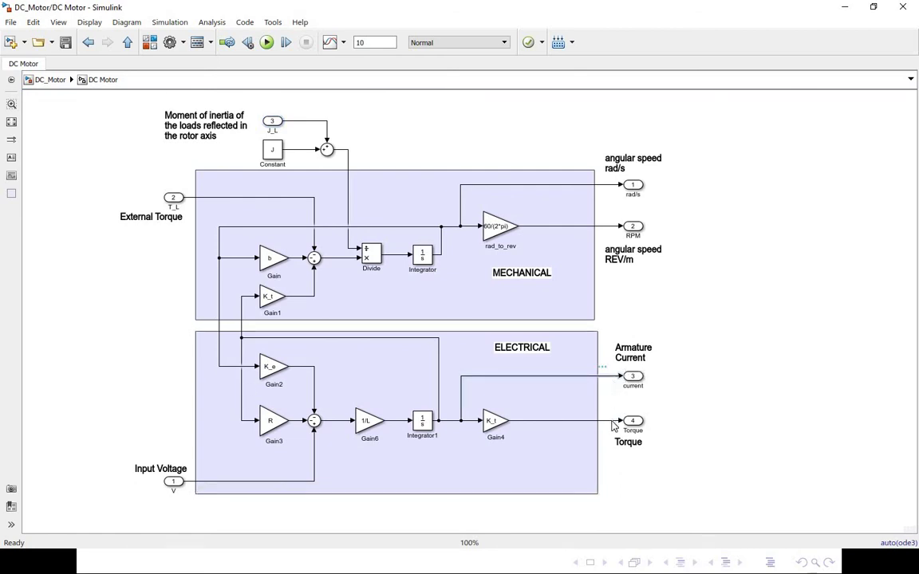
click(611, 420)
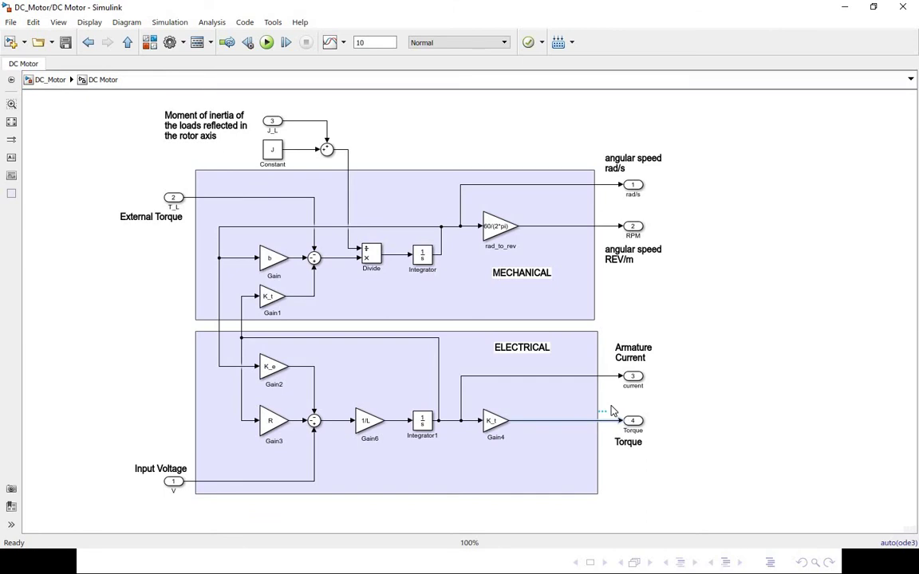
click(587, 365)
click(492, 423)
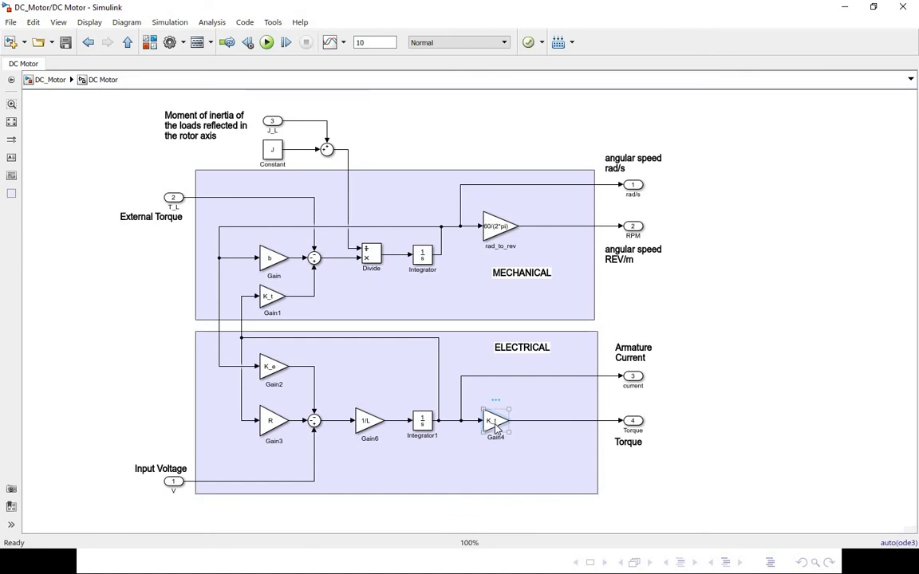
Step: Examine the subsystem's angular speed outputs in rad/s and RPM, and its input voltage and external torque inputs
click(524, 278)
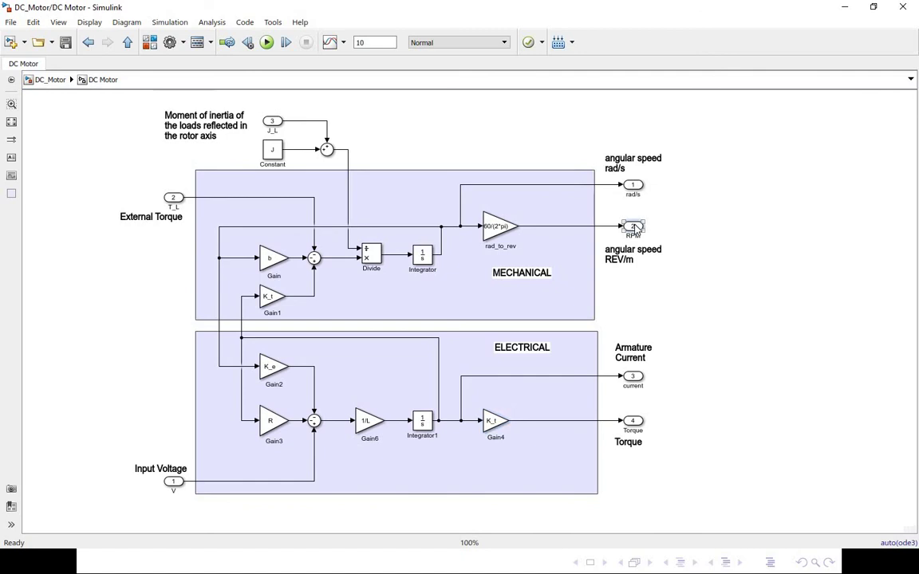
click(632, 185)
click(639, 172)
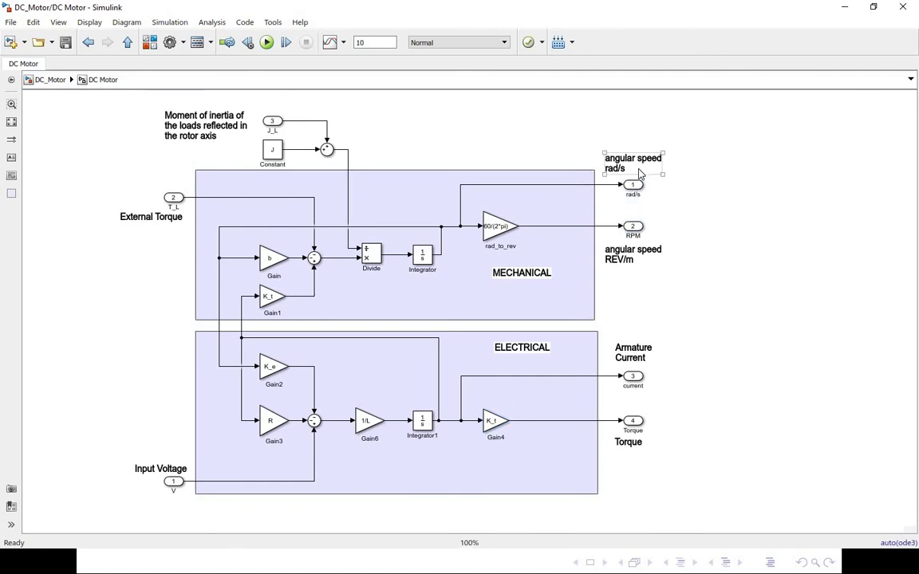
click(651, 252)
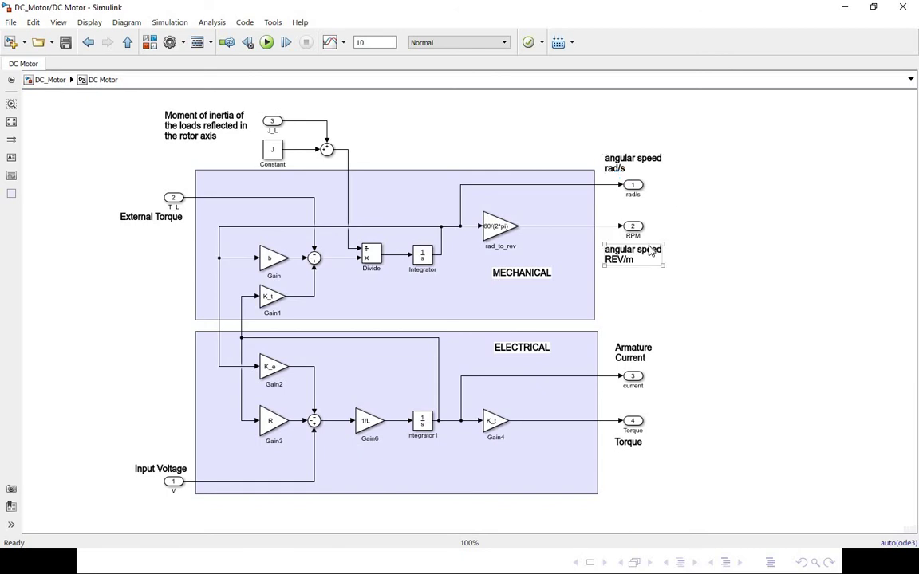
click(583, 248)
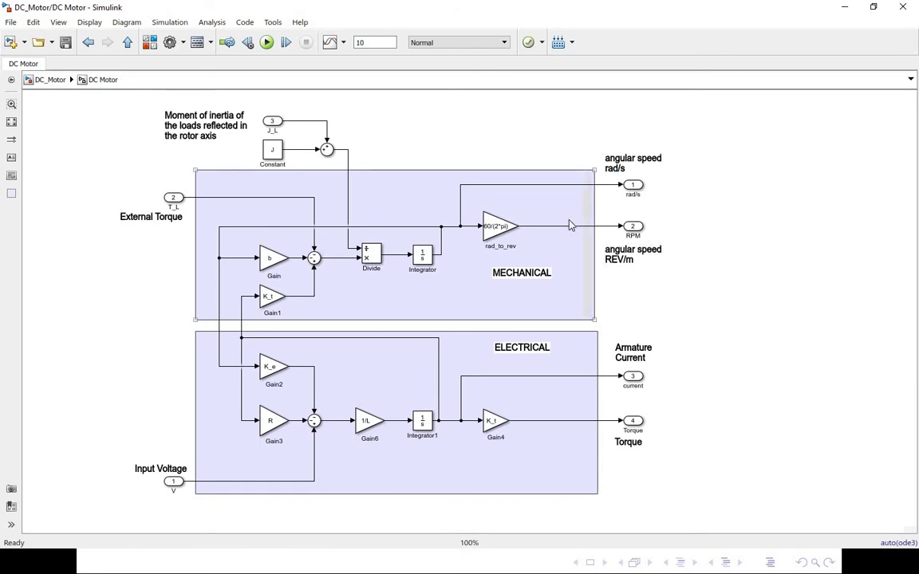
click(809, 234)
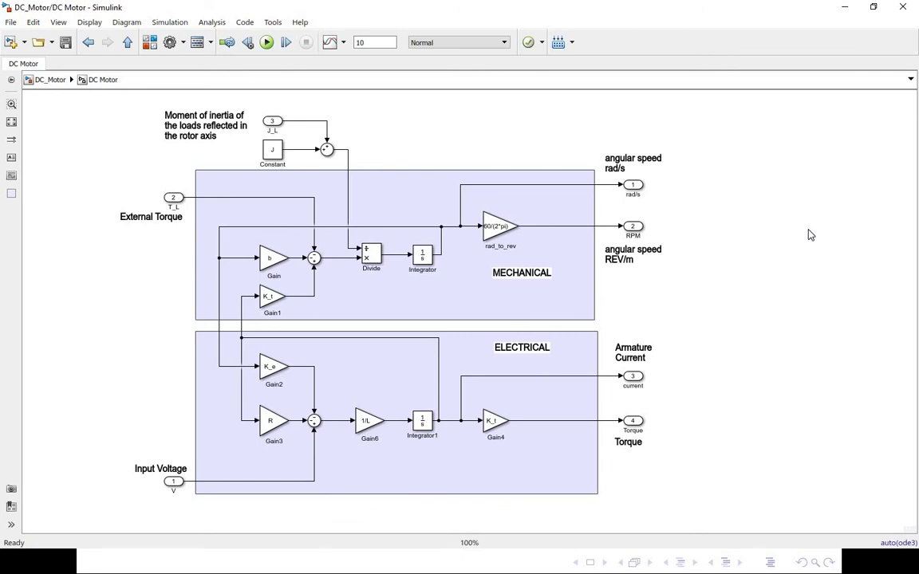
click(171, 482)
click(199, 219)
Step: Return to the top-level DC_Motor model and delete the connection from the .006 inertia constant to the J_L input
click(43, 81)
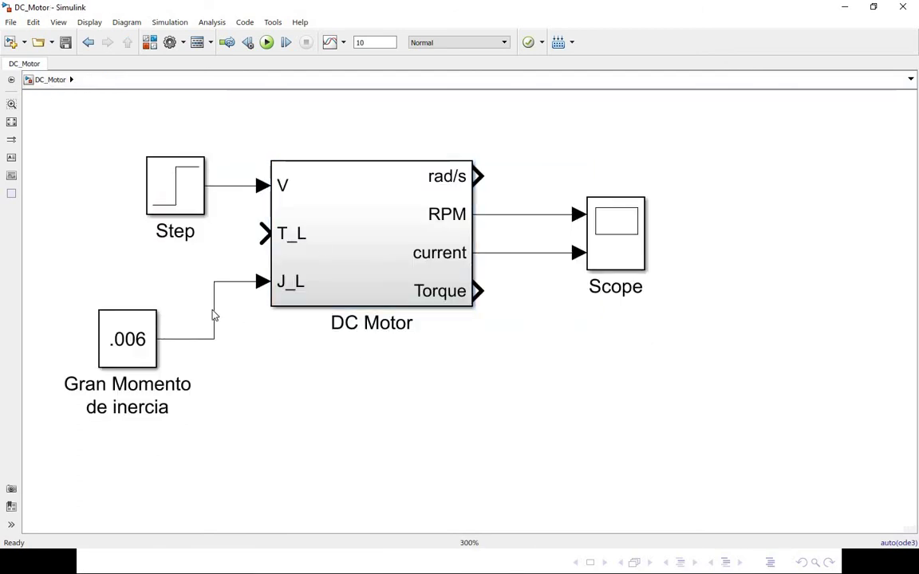
click(214, 316)
key(Delete)
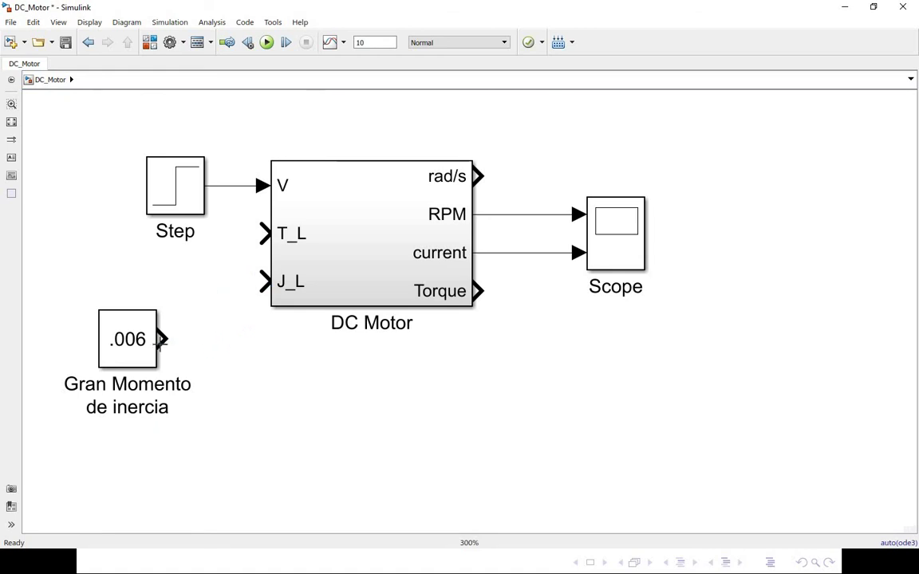
Step: Simulate the motor with no load connected and view the RPM and current curves in the Scope
click(177, 190)
click(267, 43)
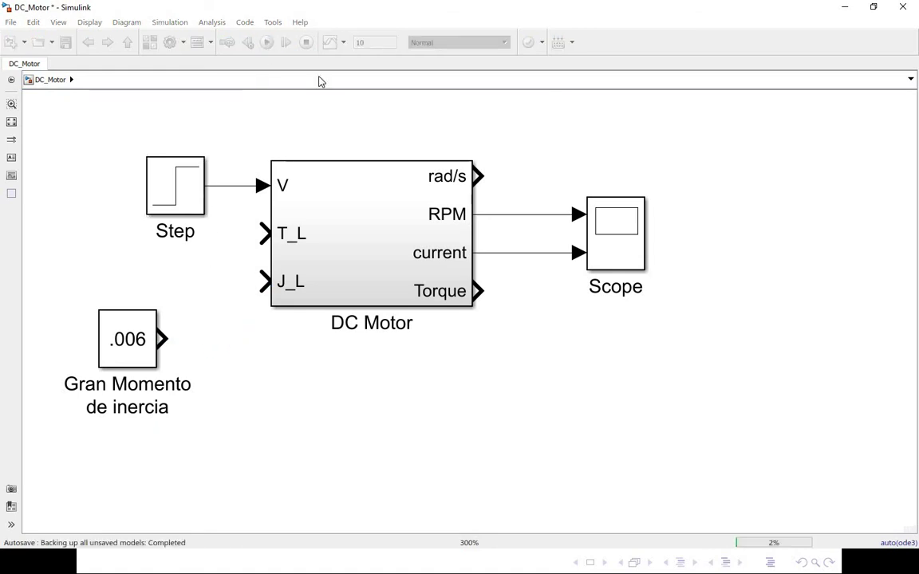
double_click(613, 235)
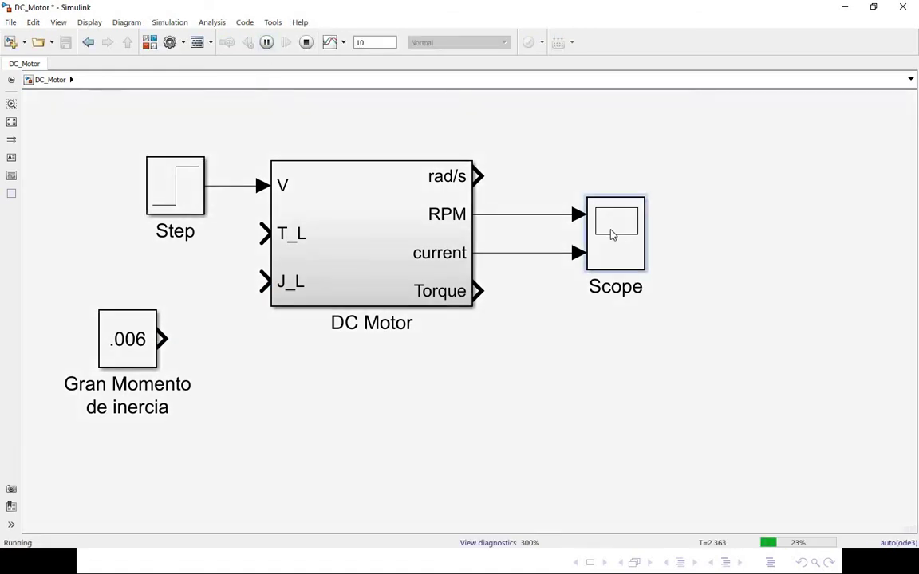
click(592, 135)
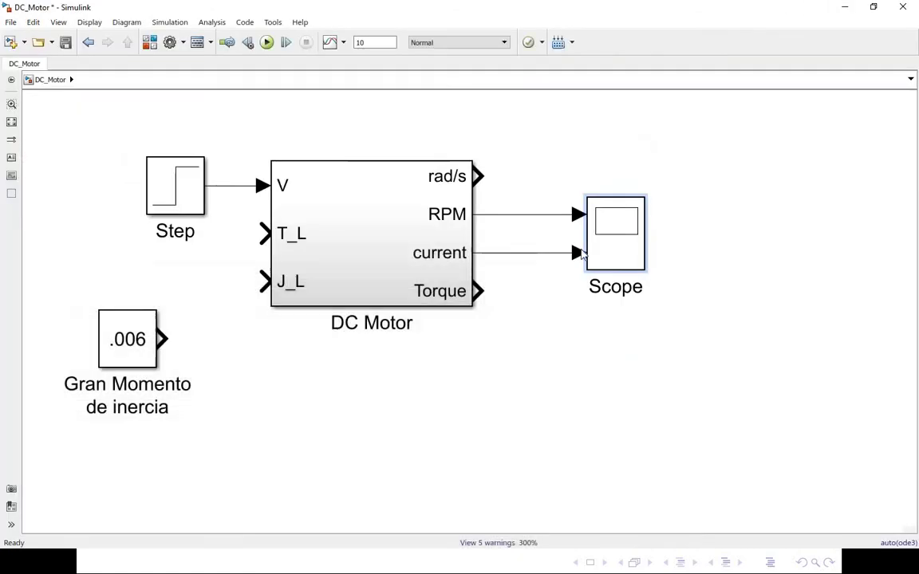
double_click(615, 243)
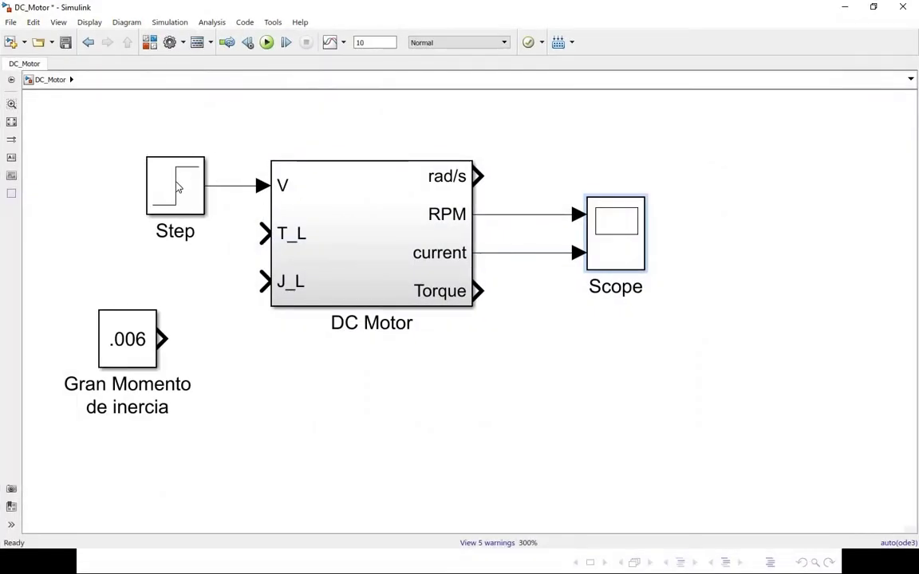
Step: Check the Step block's step time and final value in its parameters, leaving them unchanged
double_click(177, 187)
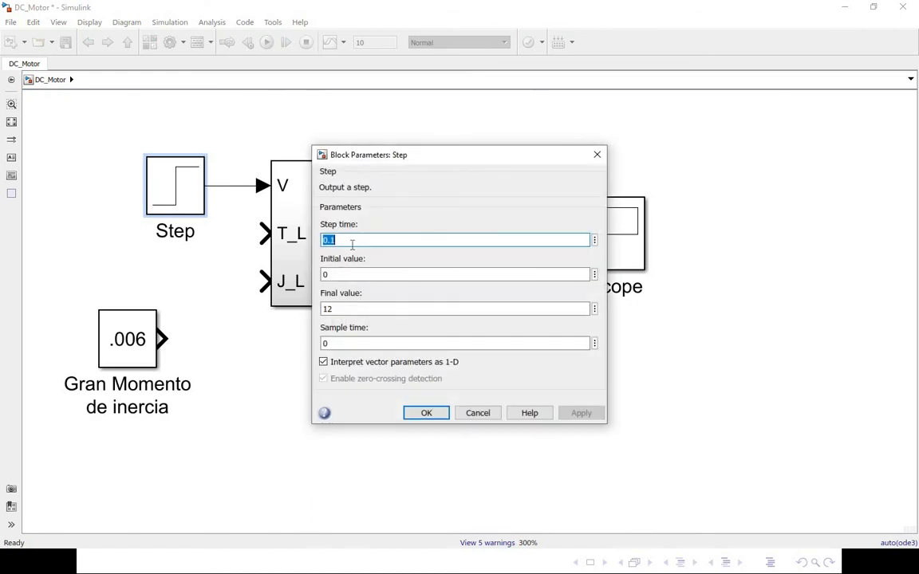
double_click(371, 310)
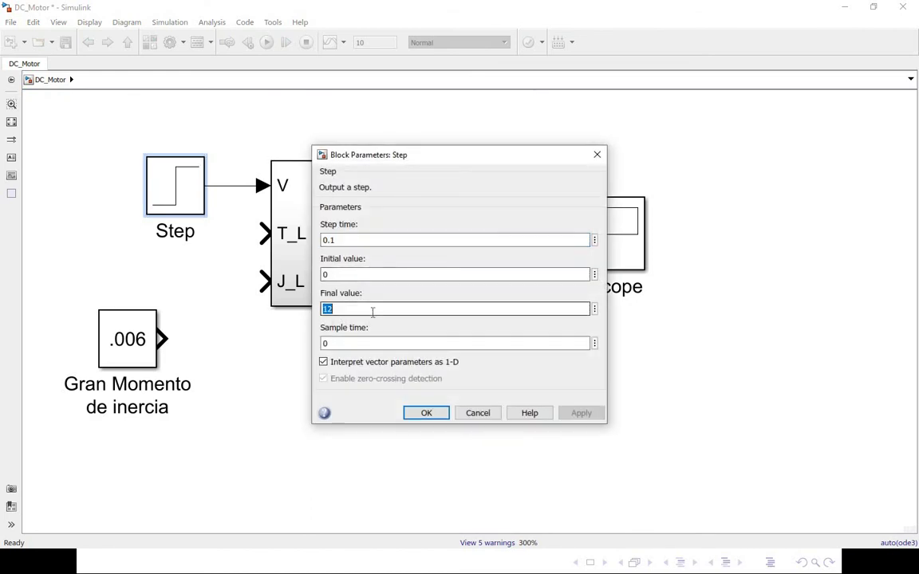
click(433, 416)
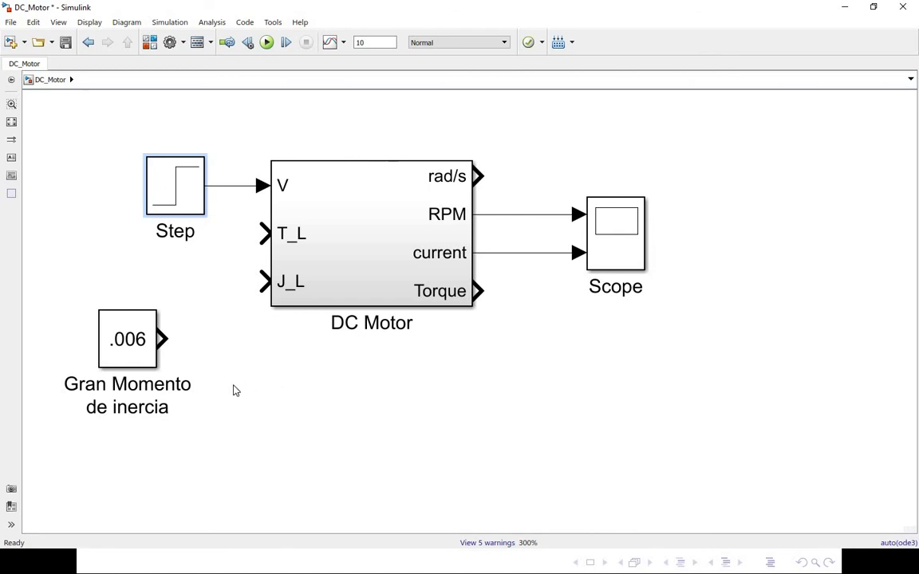
Step: Connect the .006 inertia constant to the motor's J_L input and rerun the simulation from the Scope
drag(162, 338, 261, 281)
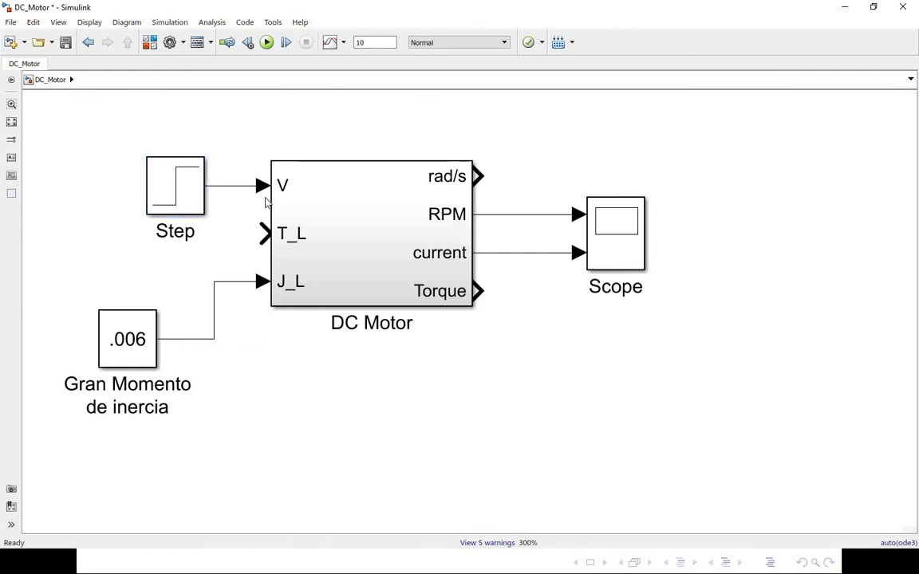
click(598, 239)
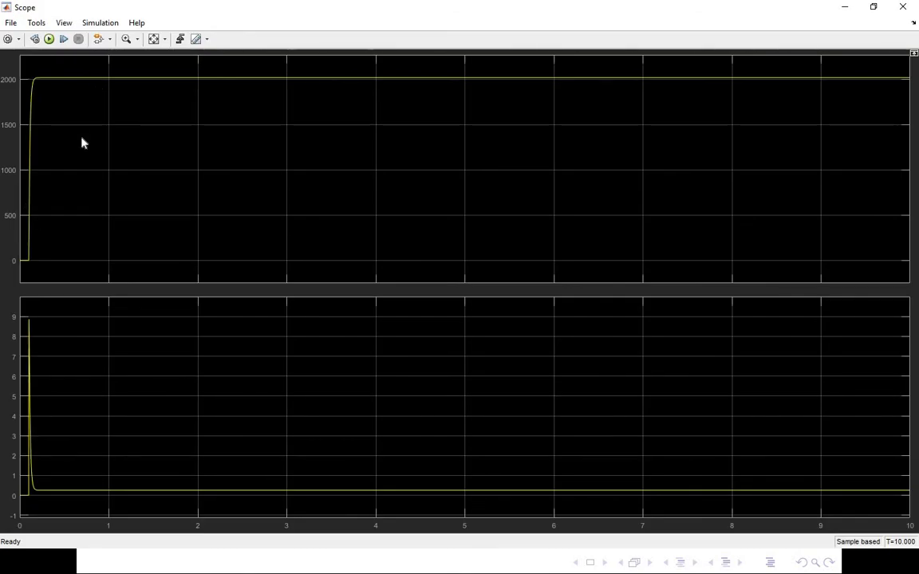
click(49, 39)
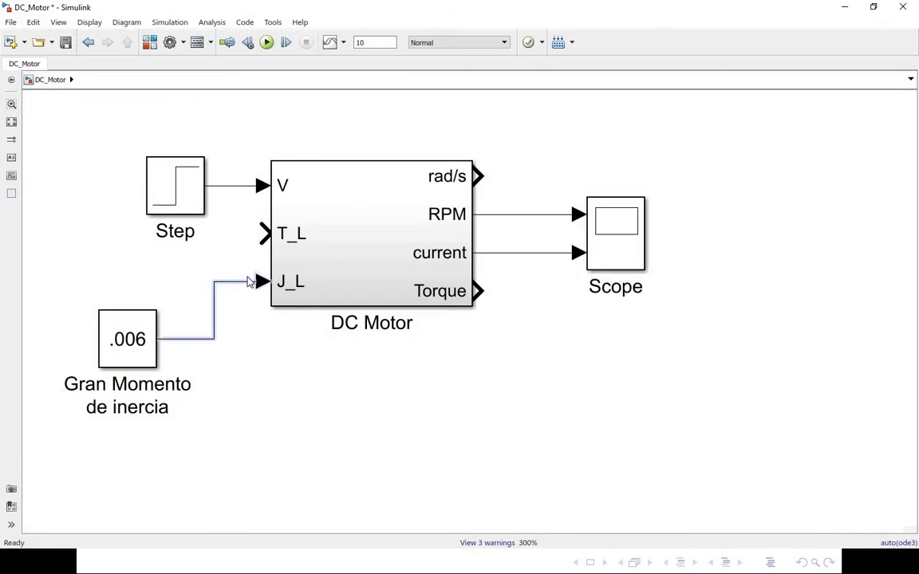
Step: Delete the inertia constant's connection to J_L and connect the motor's Torque output to its T_L input
key(Delete)
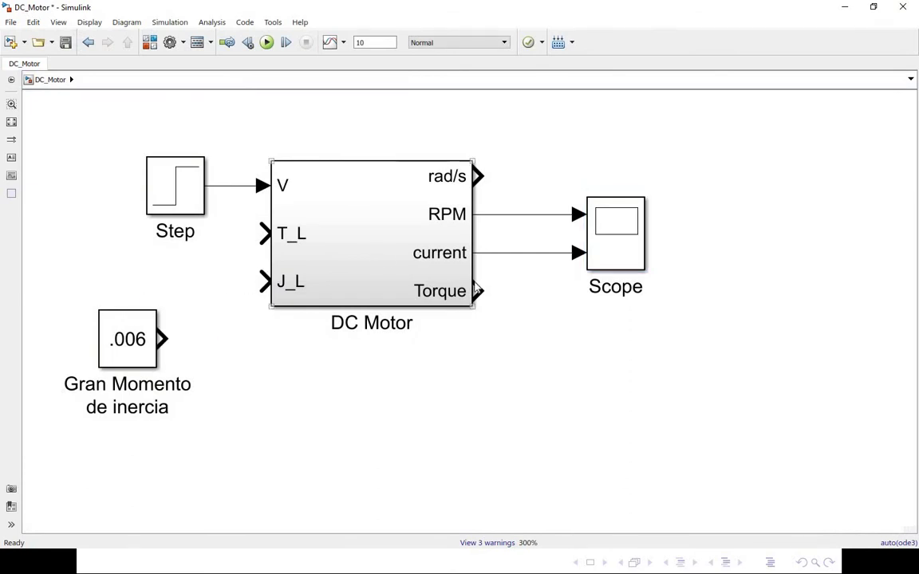
mouse_move(483, 293)
mouse_down()
mouse_move(410, 363)
mouse_move(254, 236)
mouse_up()
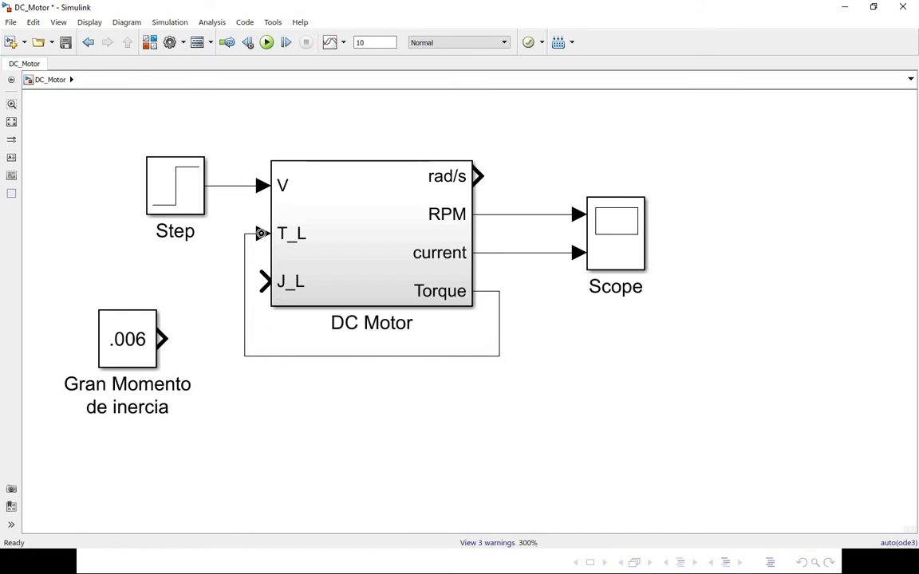
click(276, 233)
Step: Rerun the simulation from the Scope with torque fed back as load, inspect both curves and close the Scope
click(606, 262)
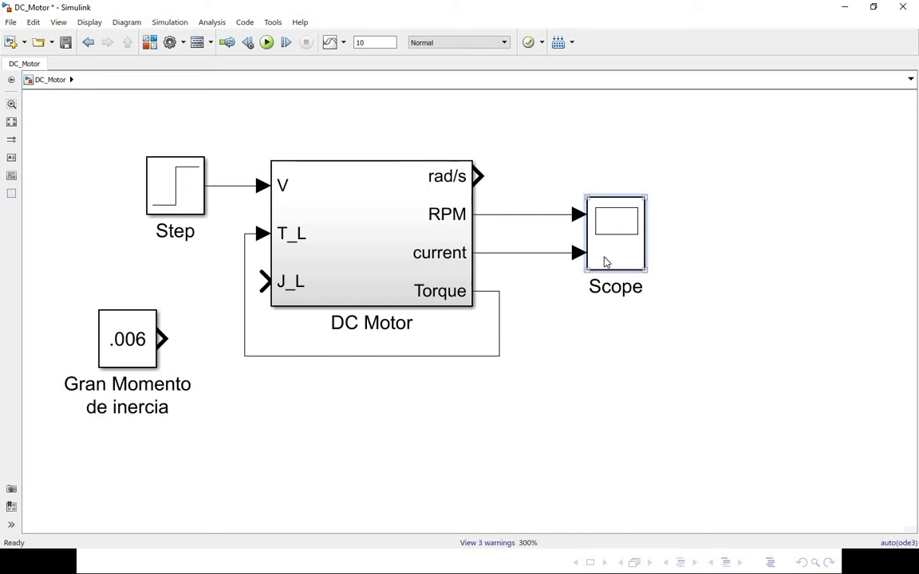
double_click(606, 262)
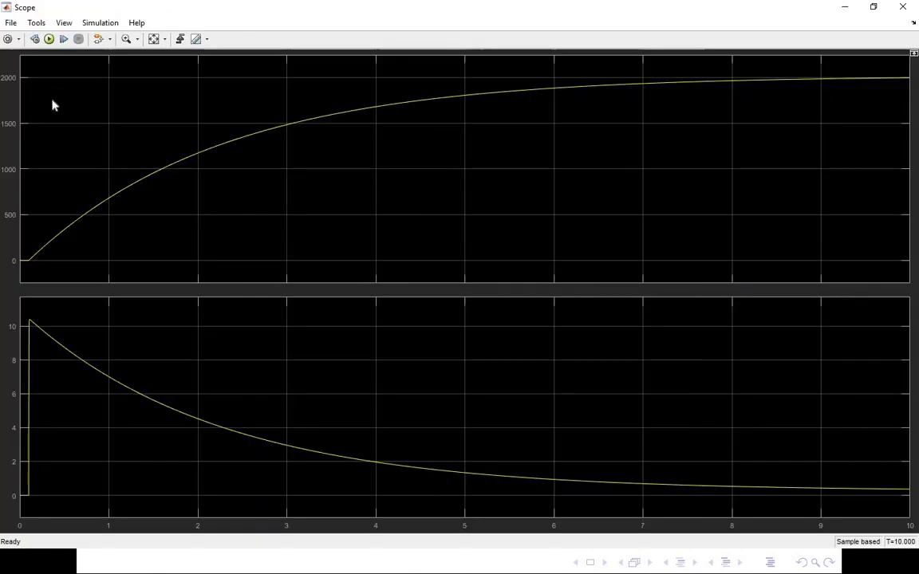
click(47, 39)
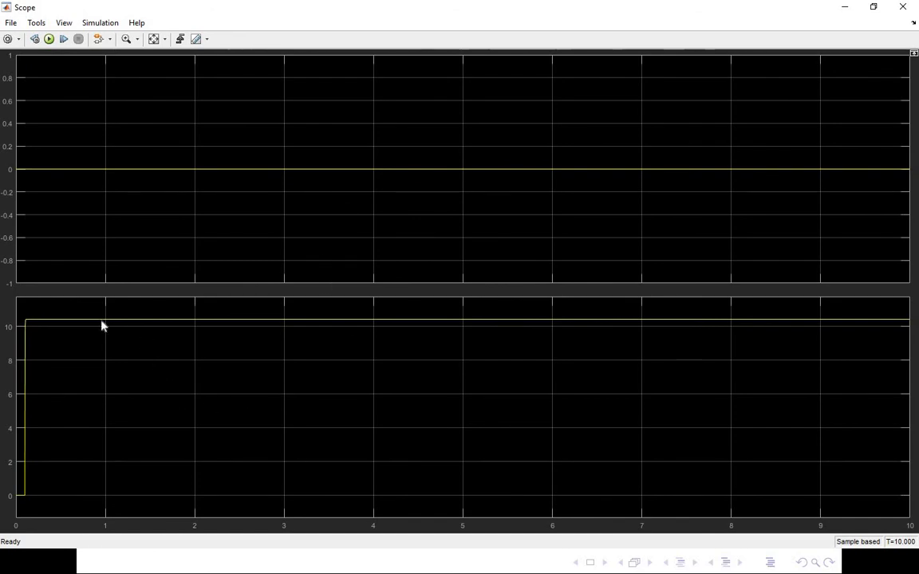
click(891, 10)
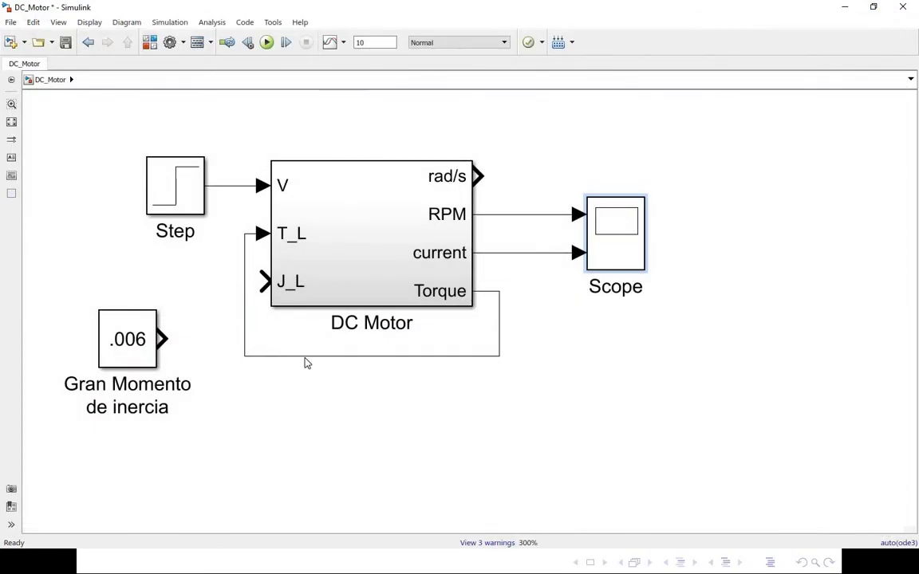
Step: Delete the connection from the Torque output to the T_L input and open the DC Motor subsystem
click(304, 356)
key(Delete)
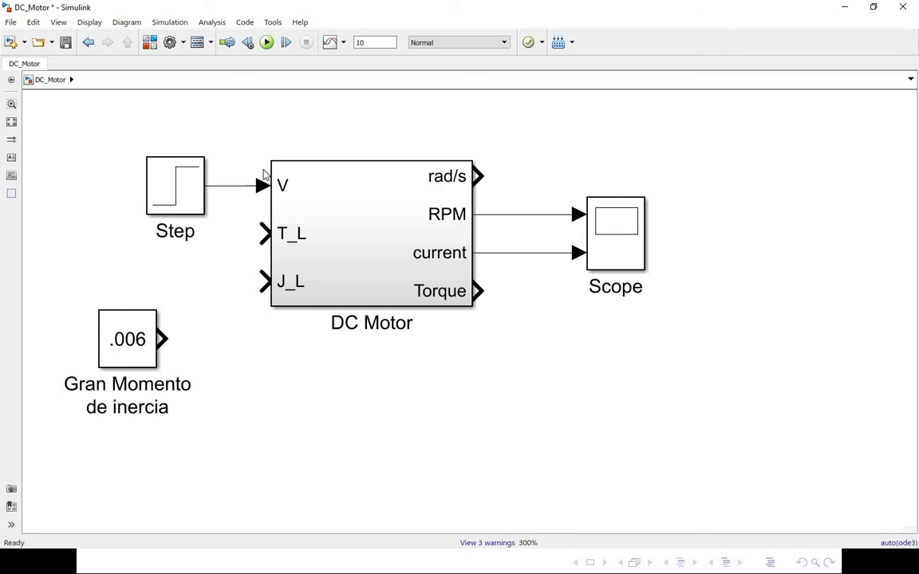
double_click(335, 225)
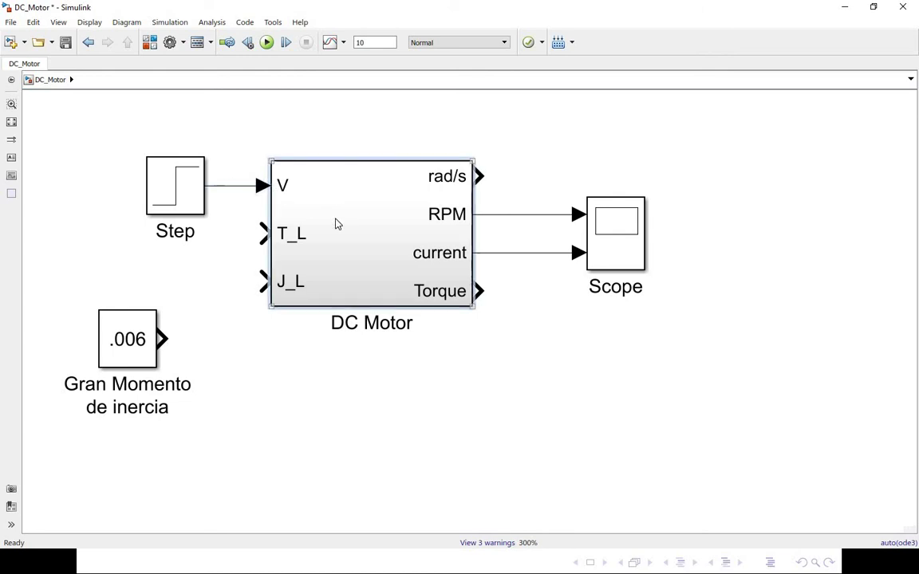